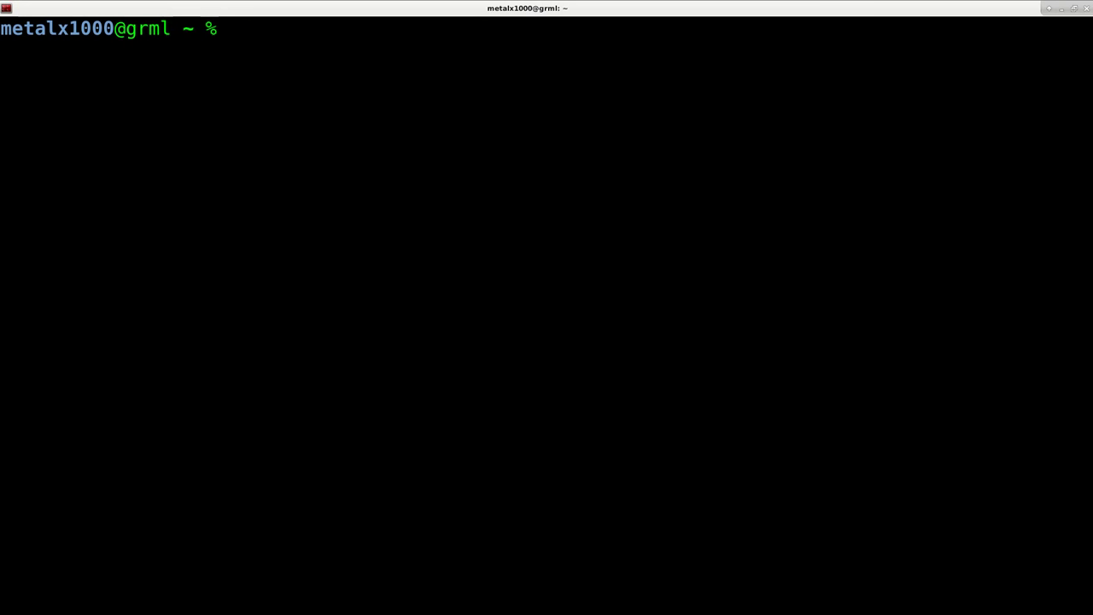
Step: Drop the half-typed install command, run oneko in the foreground, then stop it with Ctrl+C
left_click(645, 354)
type("sudo apt-")
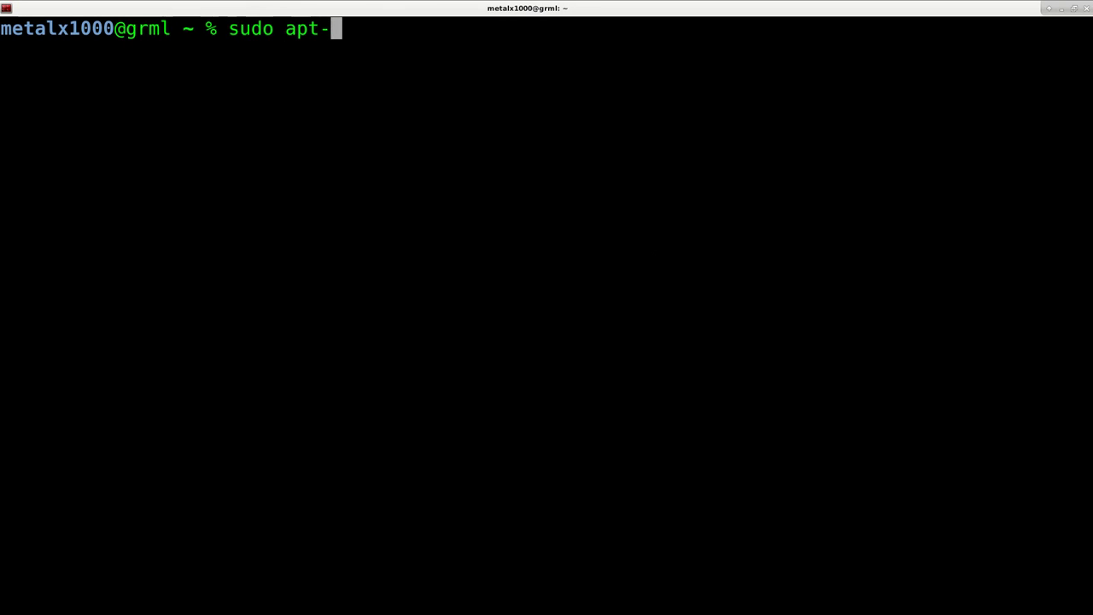
type("get install oneko")
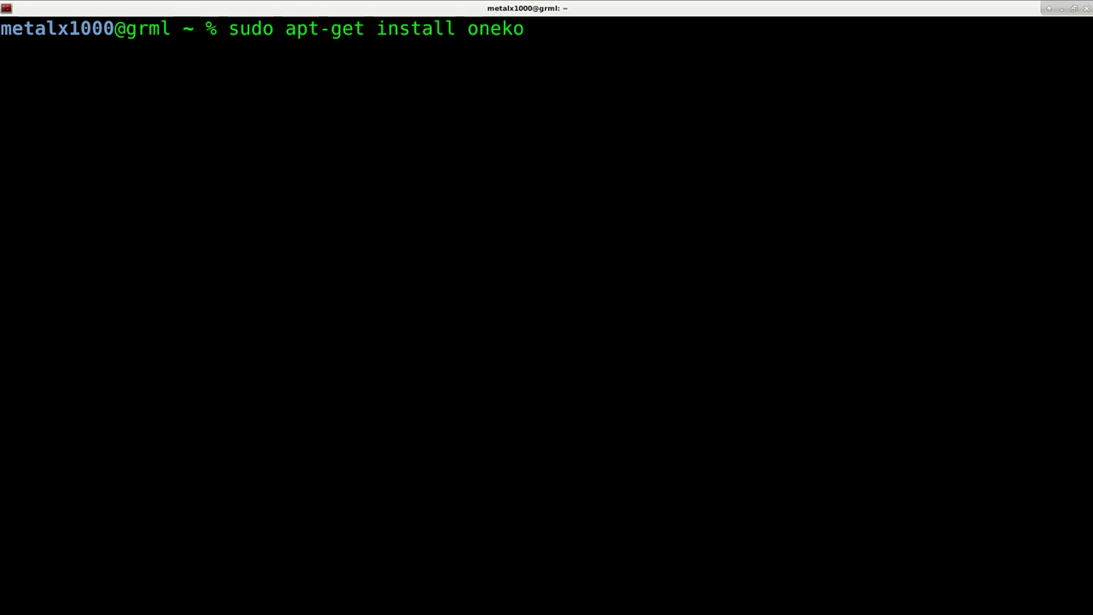
key("BackSpace")
key("BackSpace")
key("BackSpace")
key("BackSpace")
key("BackSpace")
key("BackSpace")
key("BackSpace")
key("BackSpace")
key("BackSpace")
key("BackSpace")
key("BackSpace")
key("BackSpace")
key("BackSpace")
key("BackSpace")
key("BackSpace")
key("BackSpace")
key("BackSpace")
key("BackSpace")
key("BackSpace")
key("BackSpace")
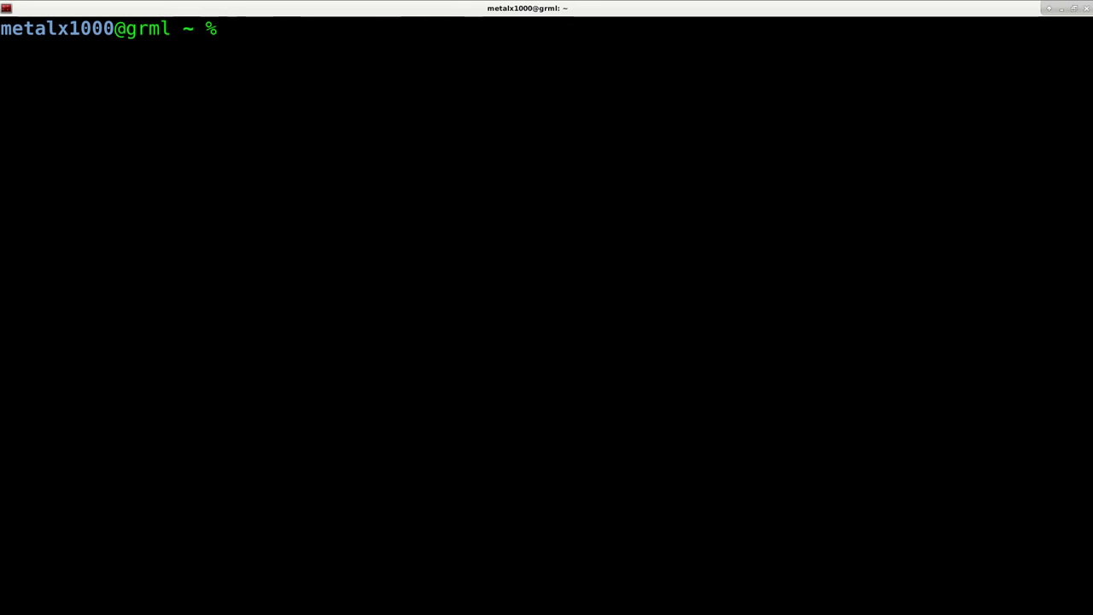
type("on")
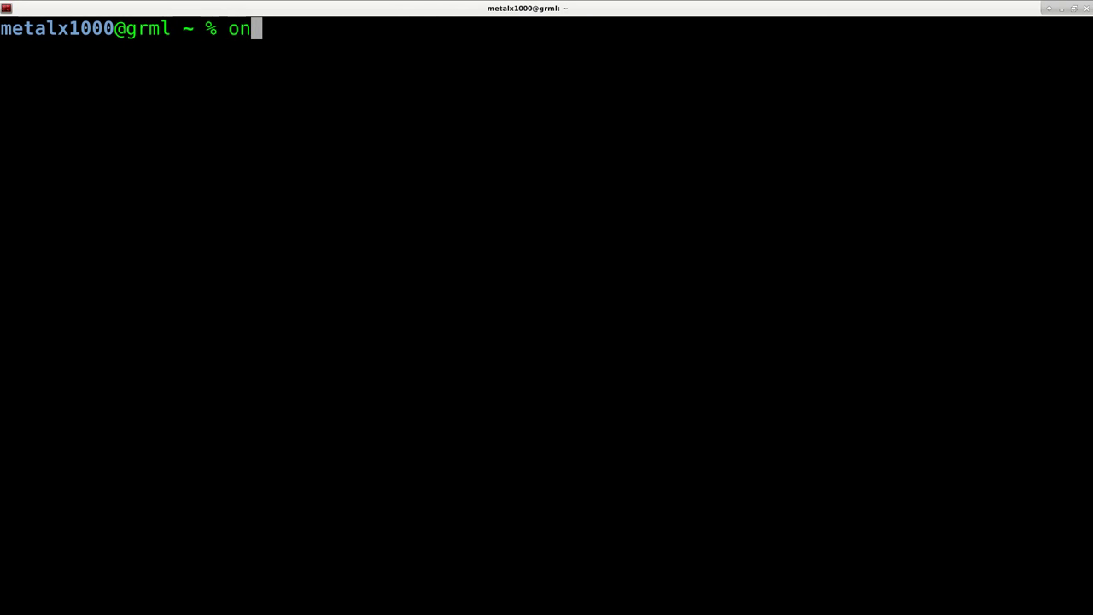
type("eko")
key("Return")
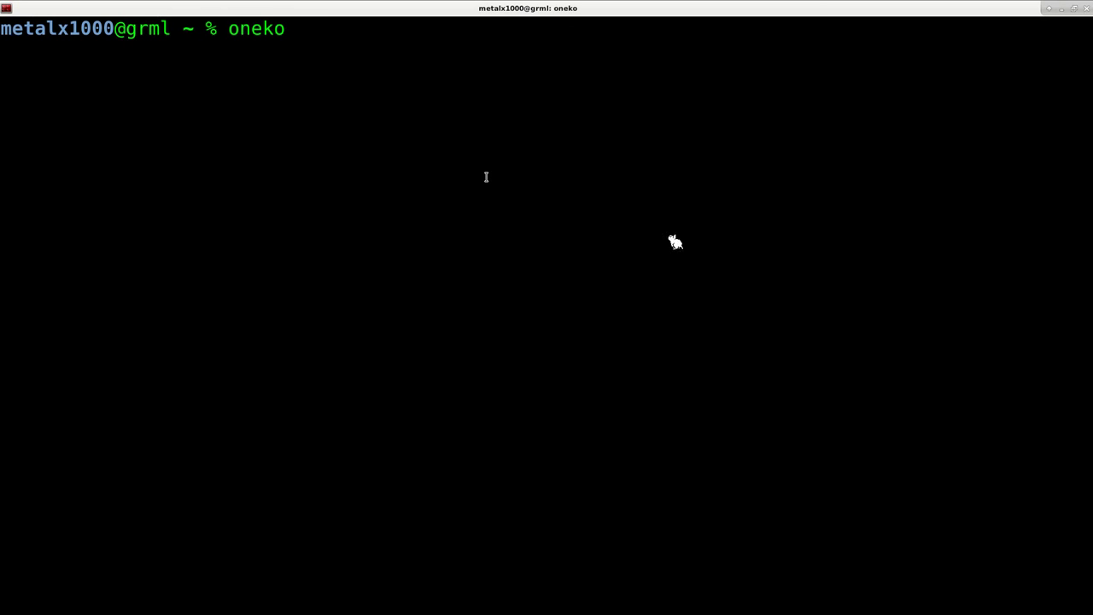
key("ctrl+c")
Step: Start two oneko cats as background jobs with 'oneko&'
key("Up")
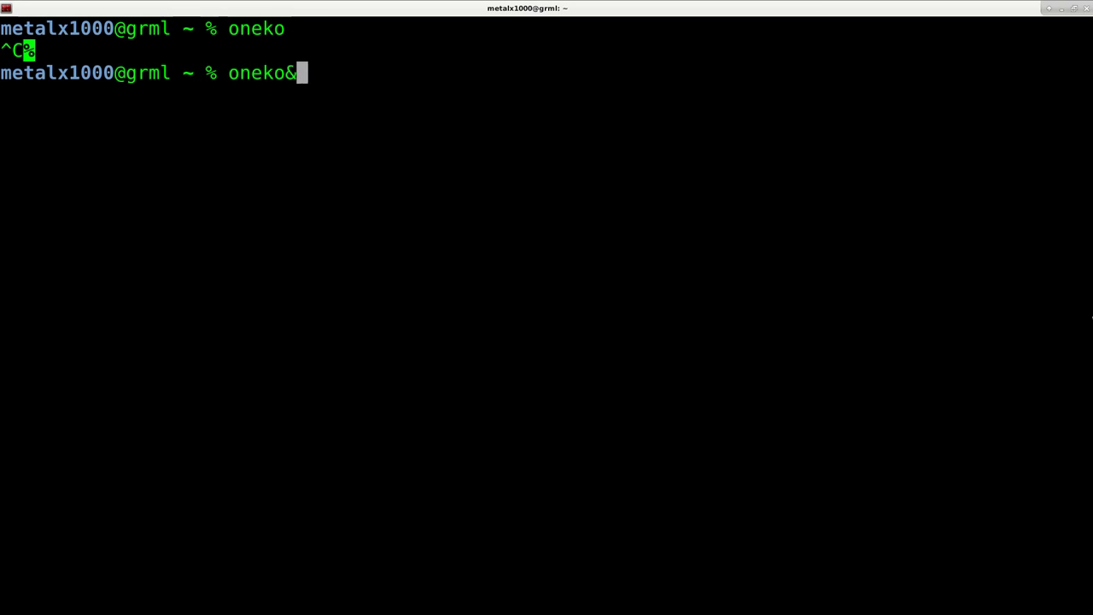
type("&")
key("Return")
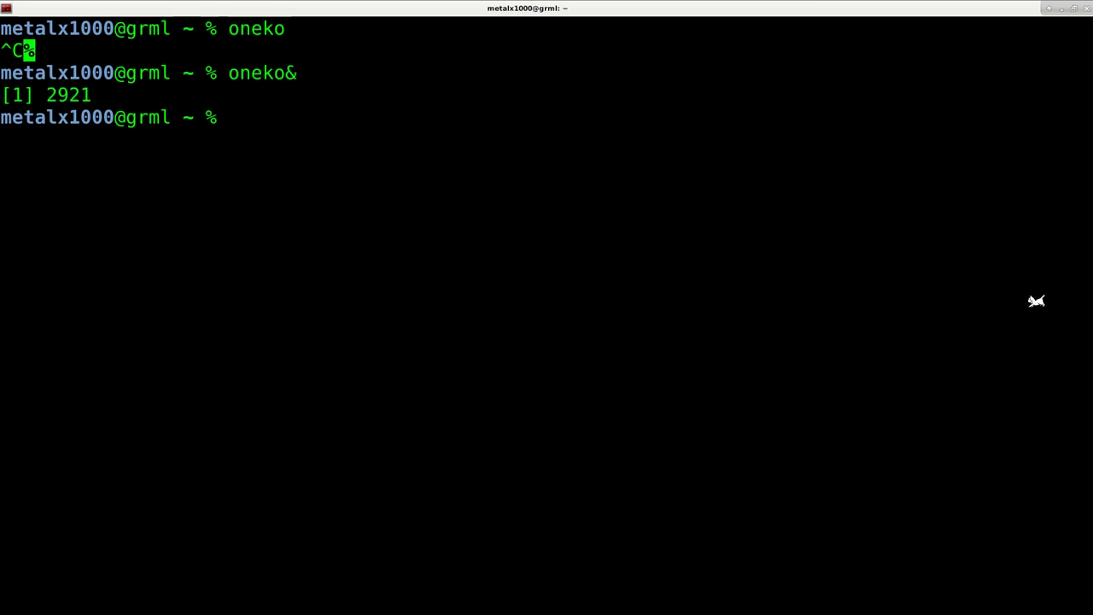
key("Up")
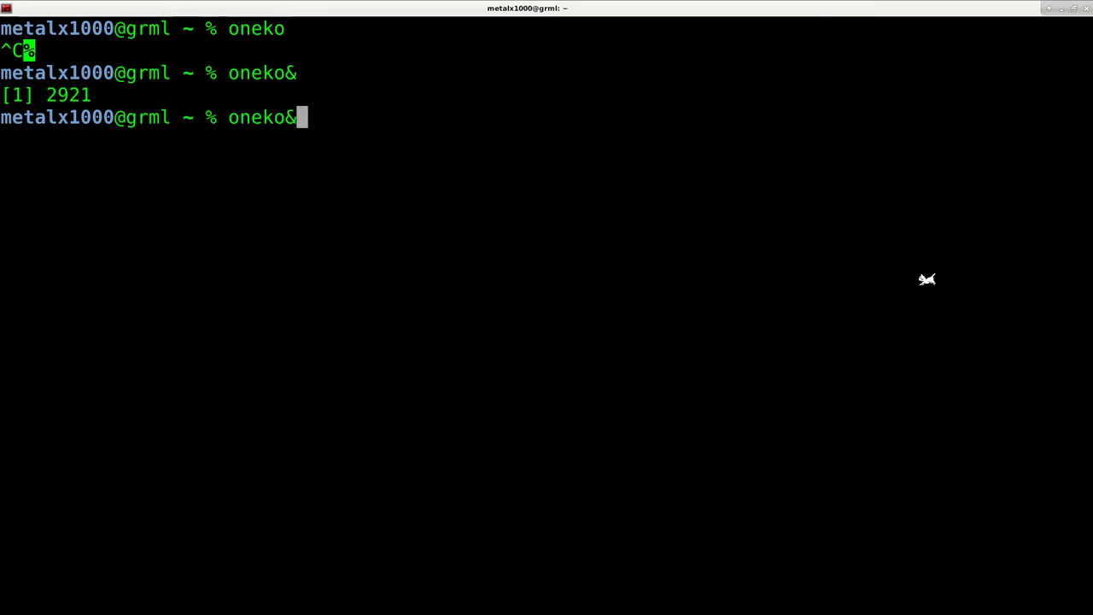
key("Return")
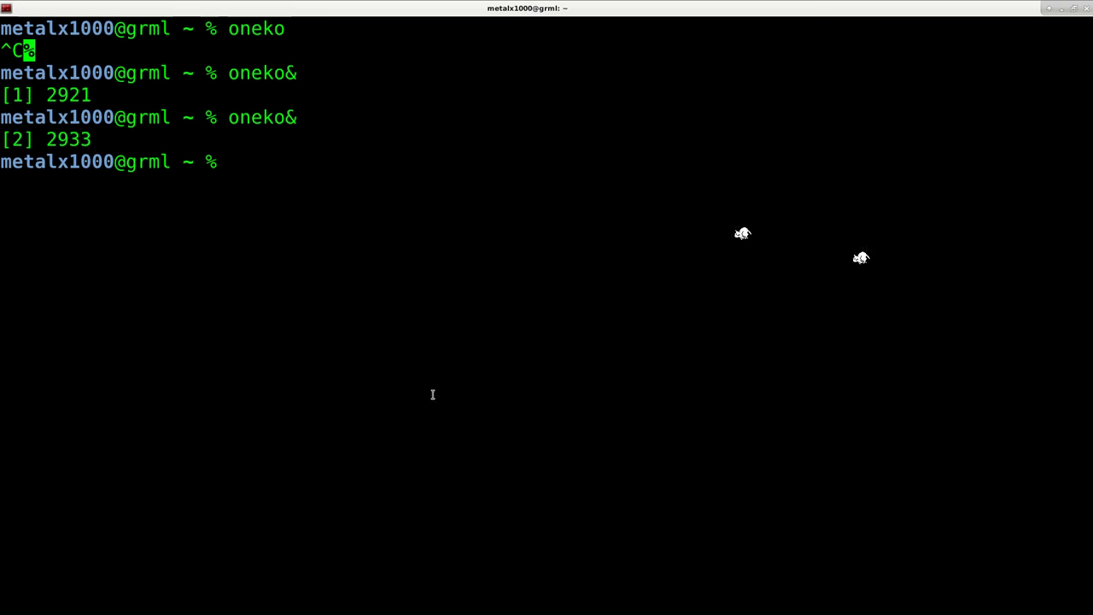
left_click(418, 269)
Step: Launch 'oneko -tora&' and 'oneko -dog&' in the background
type("oneko&")
key("Left")
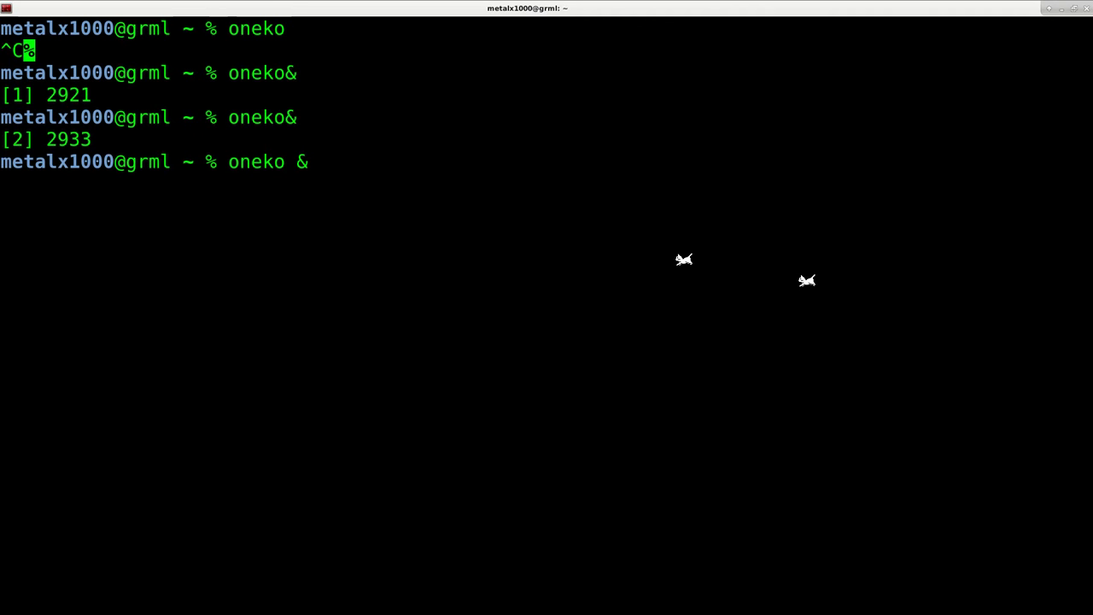
type("-tora")
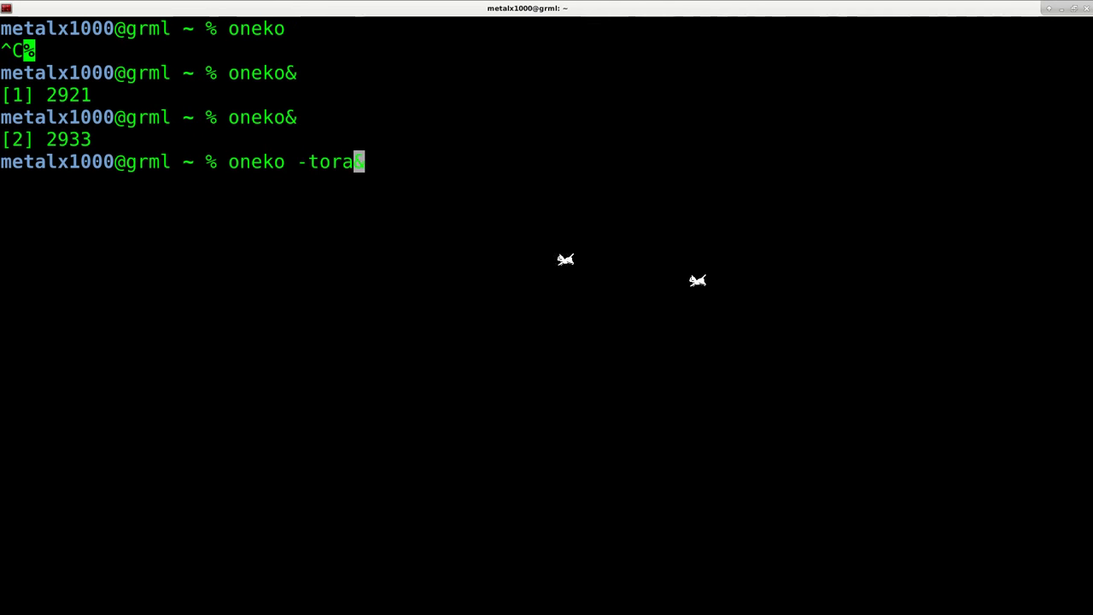
key("Return")
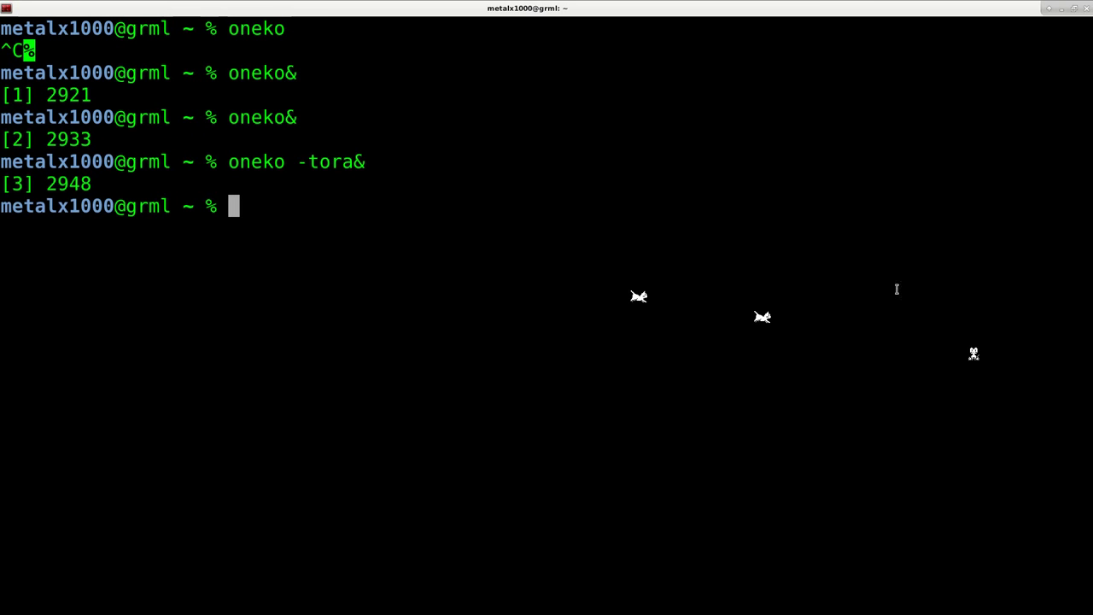
left_click_drag(307, 161, 355, 161)
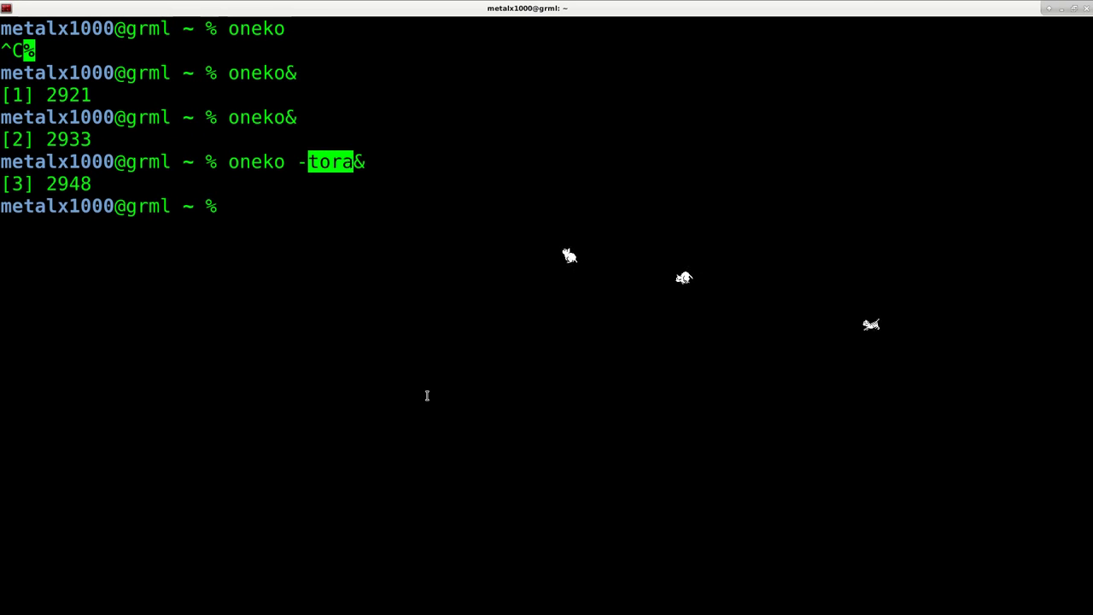
left_click(539, 408)
key("Up")
key("Left")
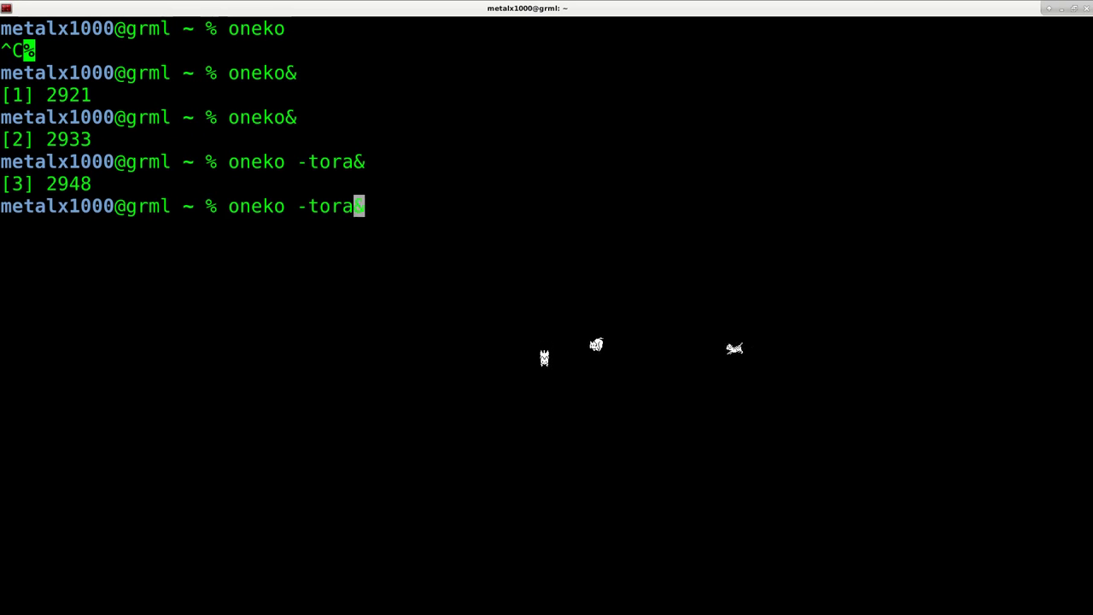
key("BackSpace")
key("BackSpace")
key("BackSpace")
key("BackSpace")
type("dog")
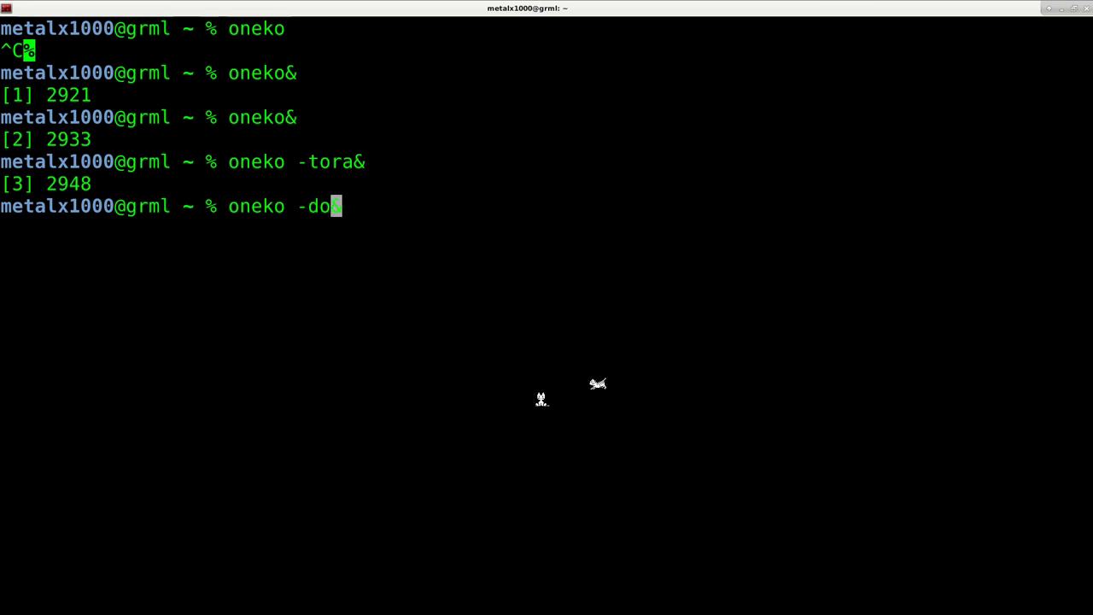
key("Return")
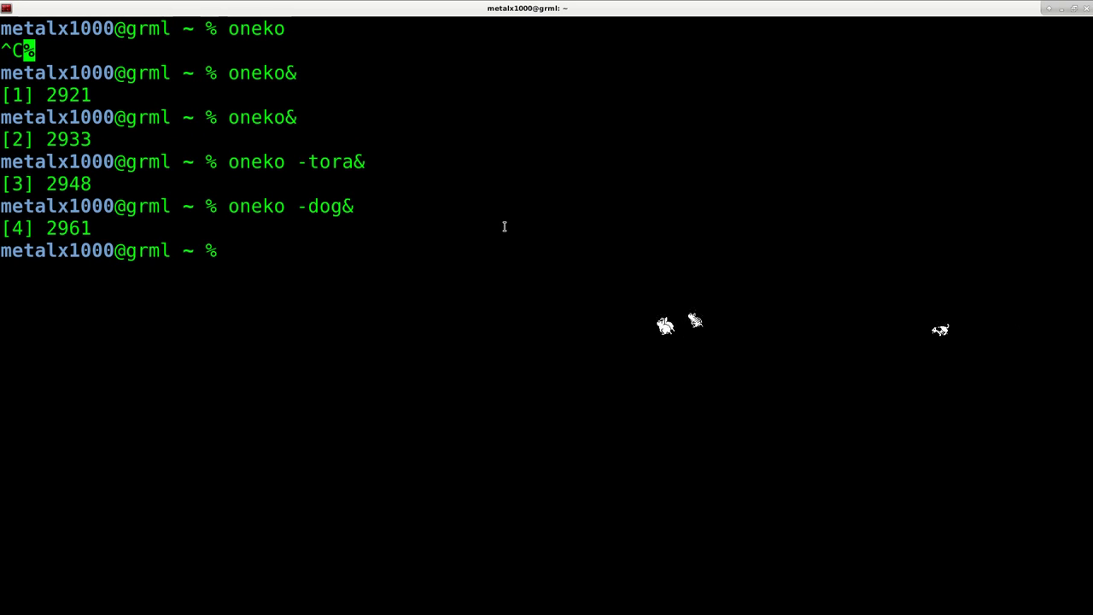
Step: Launch 'oneko -sakura&' and 'oneko -tomoyo&' in the background
key("Up")
key("BackSpace")
key("BackSpace")
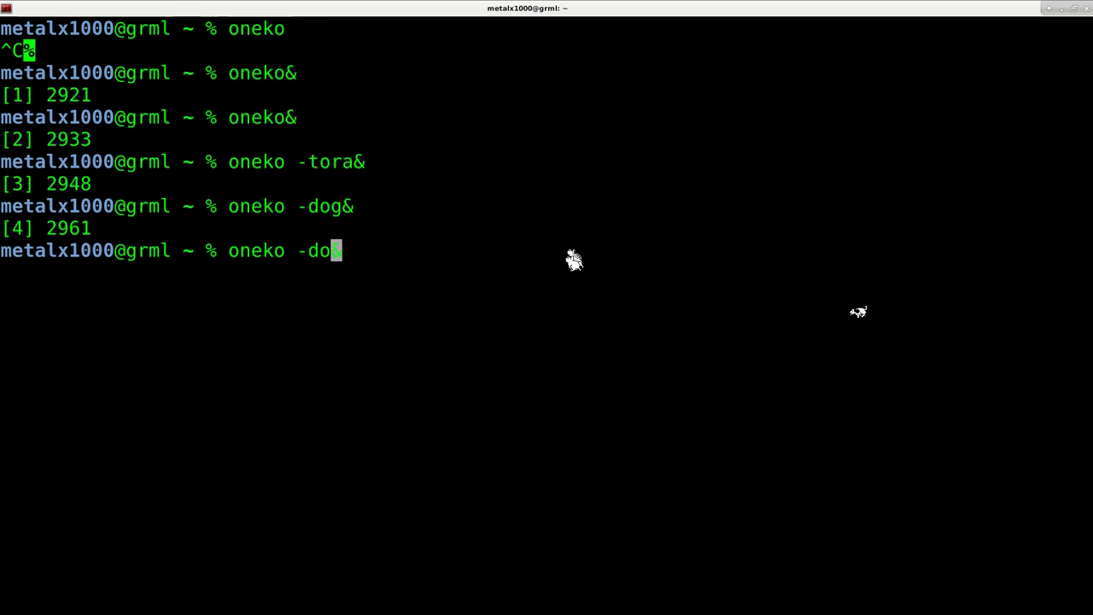
key("BackSpace")
key("BackSpace")
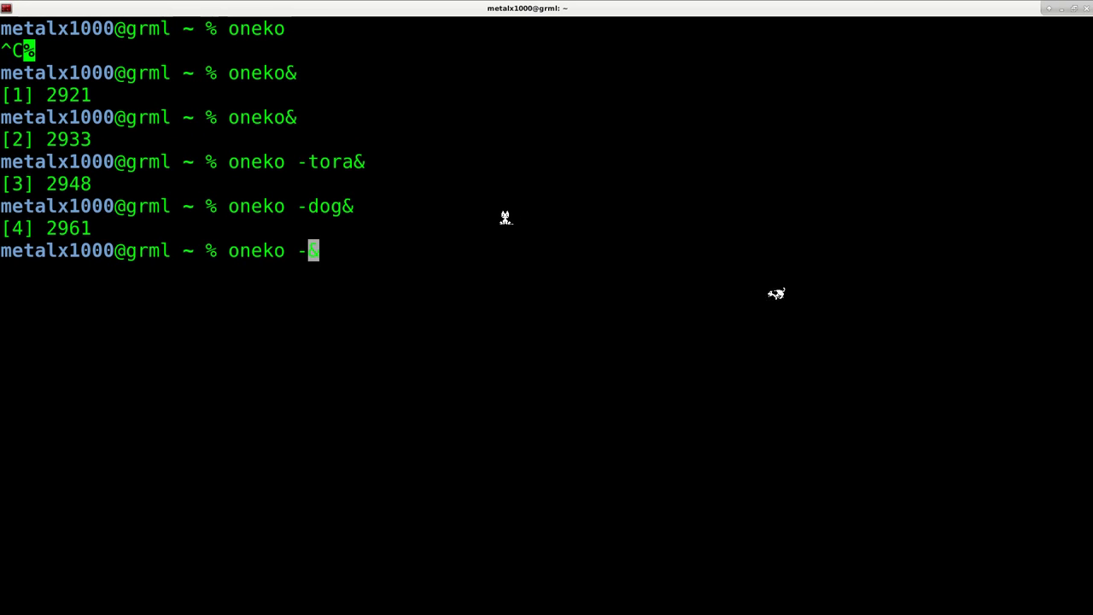
type("sa")
type("kura")
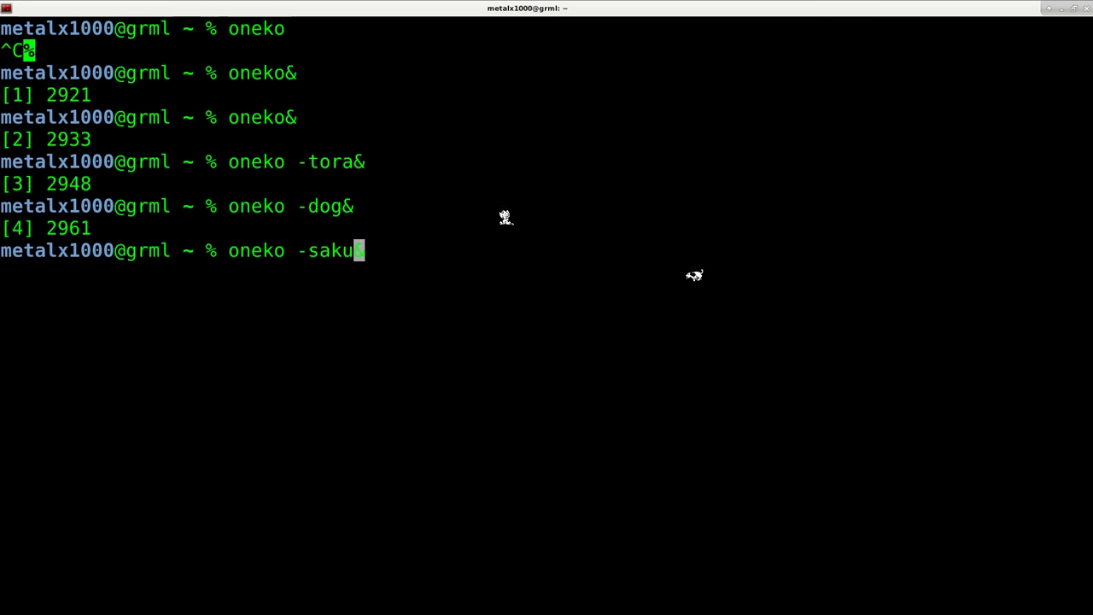
key("Return")
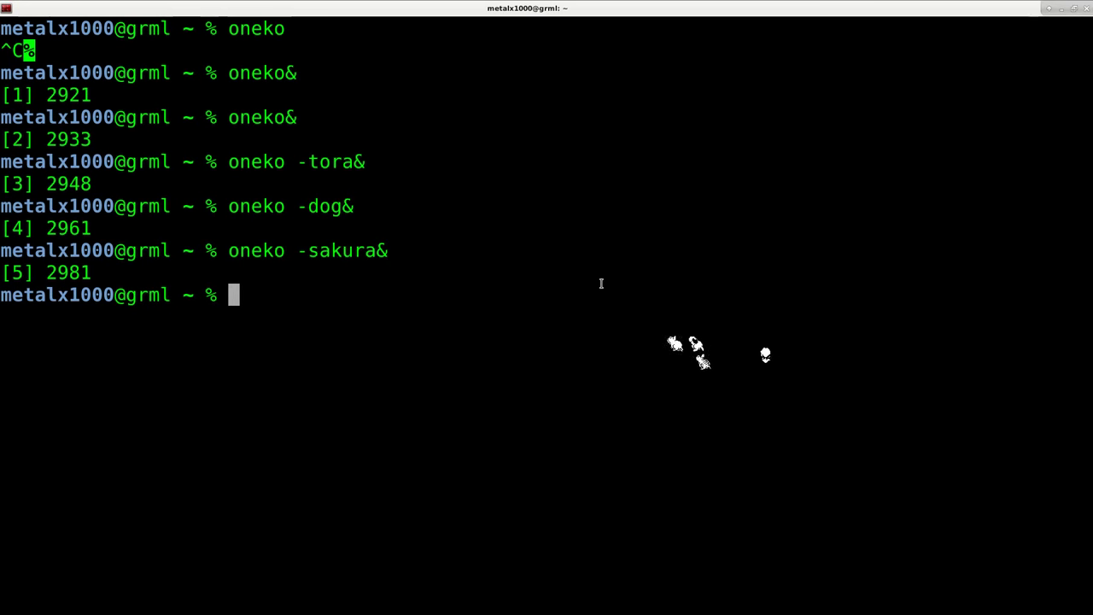
key("Up")
key("Left")
key("BackSpace")
key("BackSpace")
key("BackSpace")
key("BackSpace")
key("BackSpace")
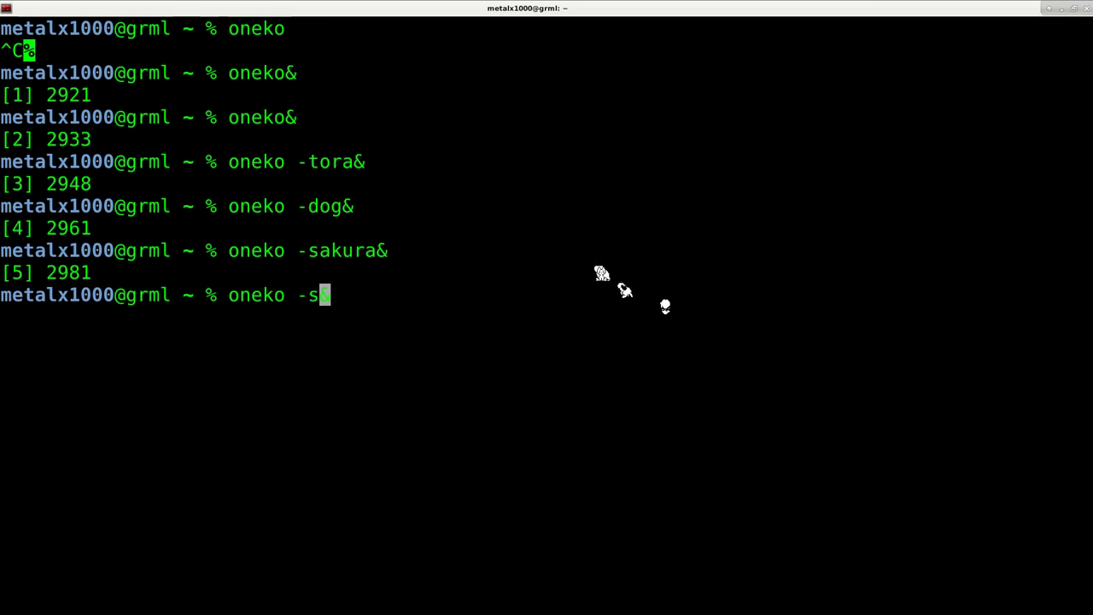
key("BackSpace")
type("tomoyo")
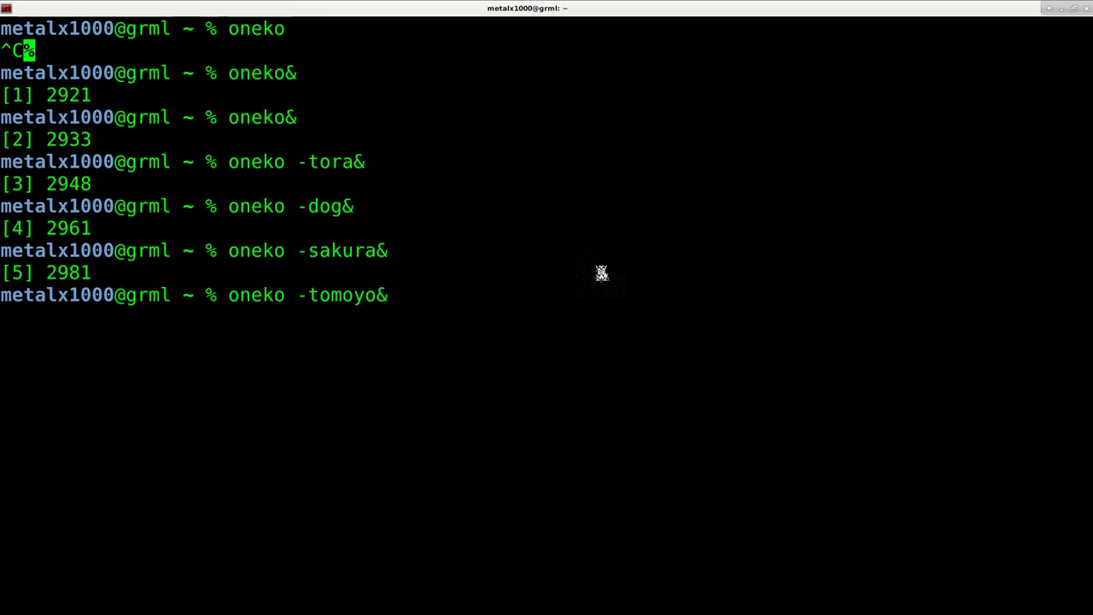
key("Return")
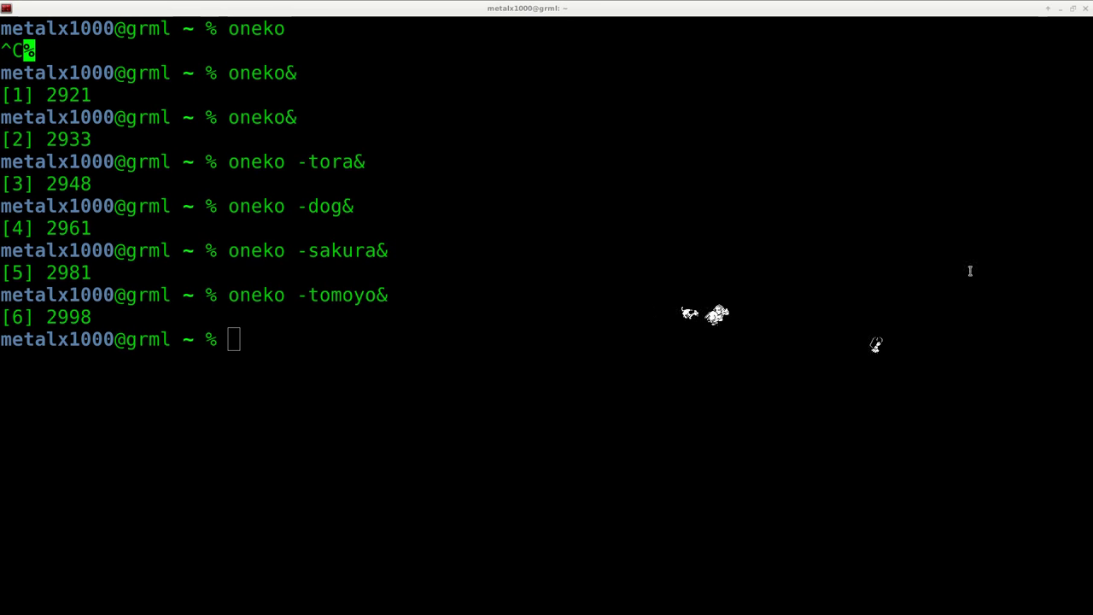
Step: Launch tomoyo sprites with -fg red and -fg blue in the background
left_click(531, 260)
key("Up")
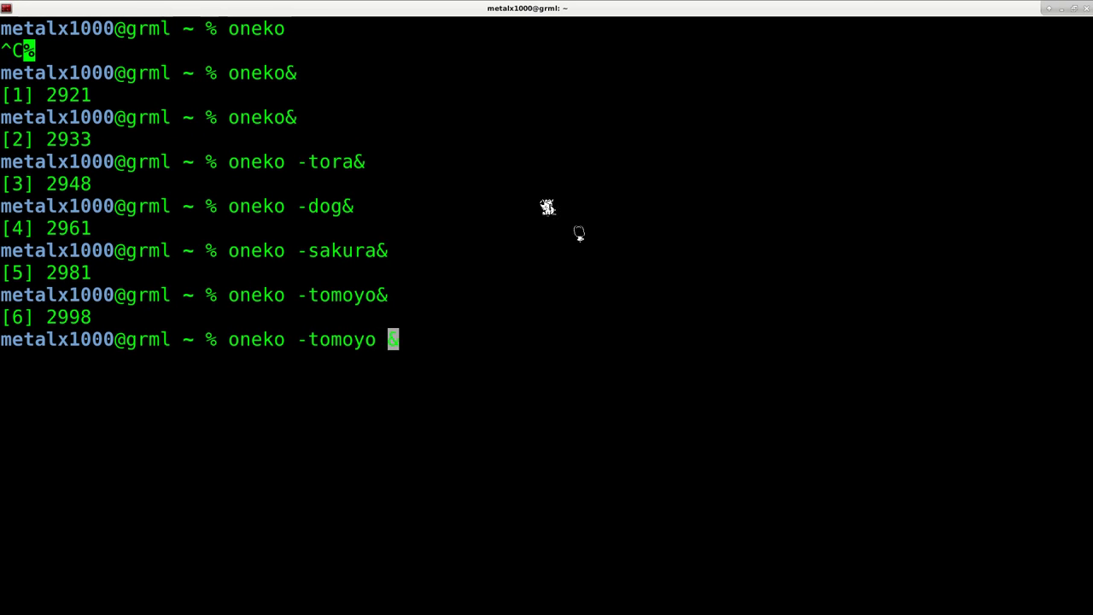
type("-fg ")
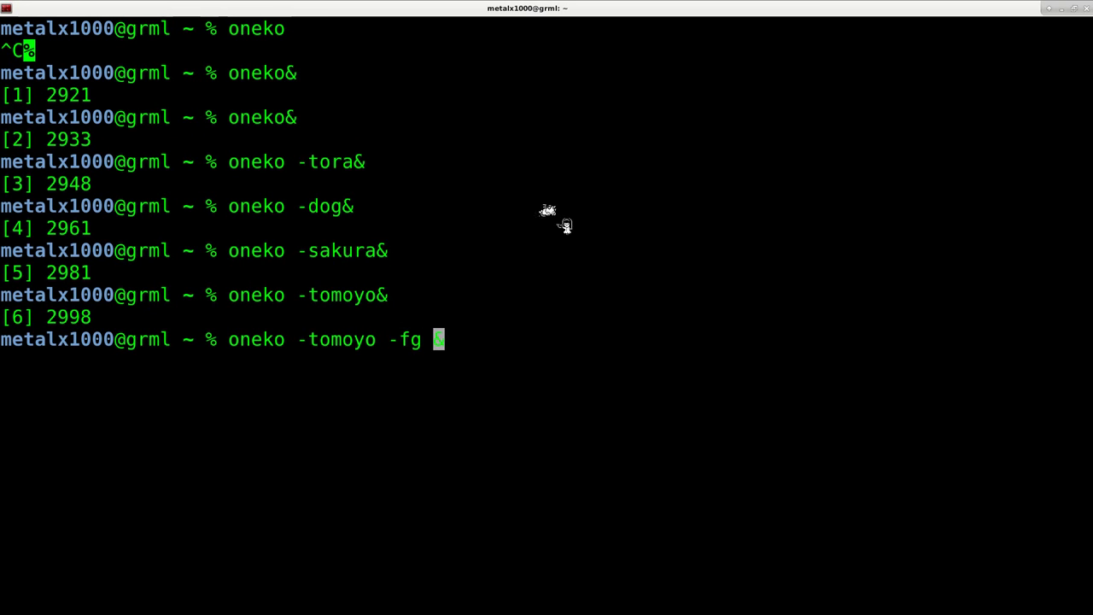
type("red")
key("Return")
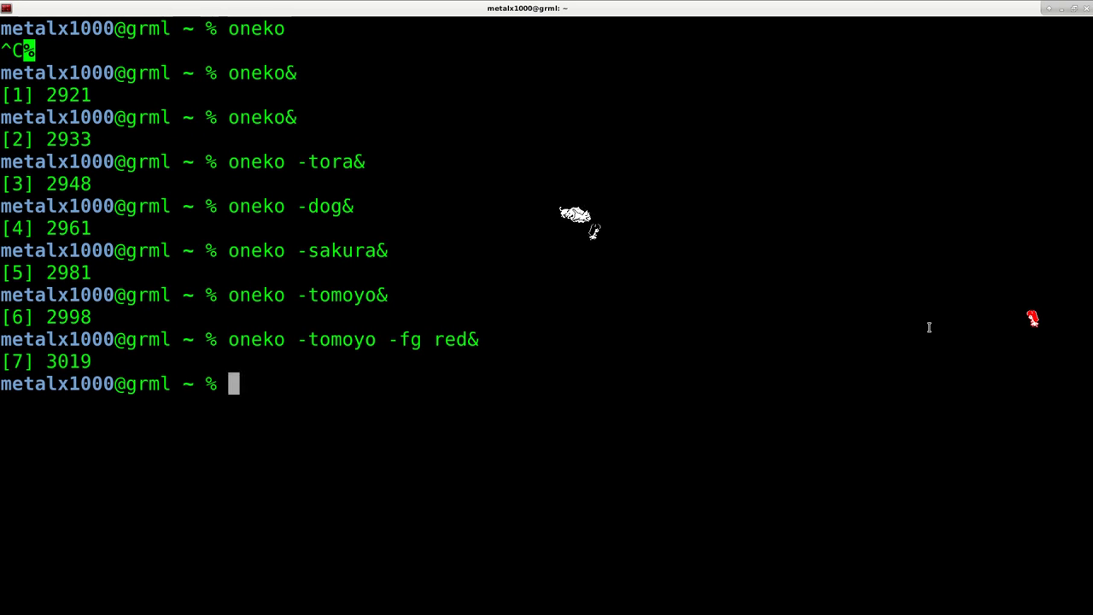
key("Up")
key("Left")
key("BackSpace")
key("BackSpace")
key("BackSpace")
type("blue")
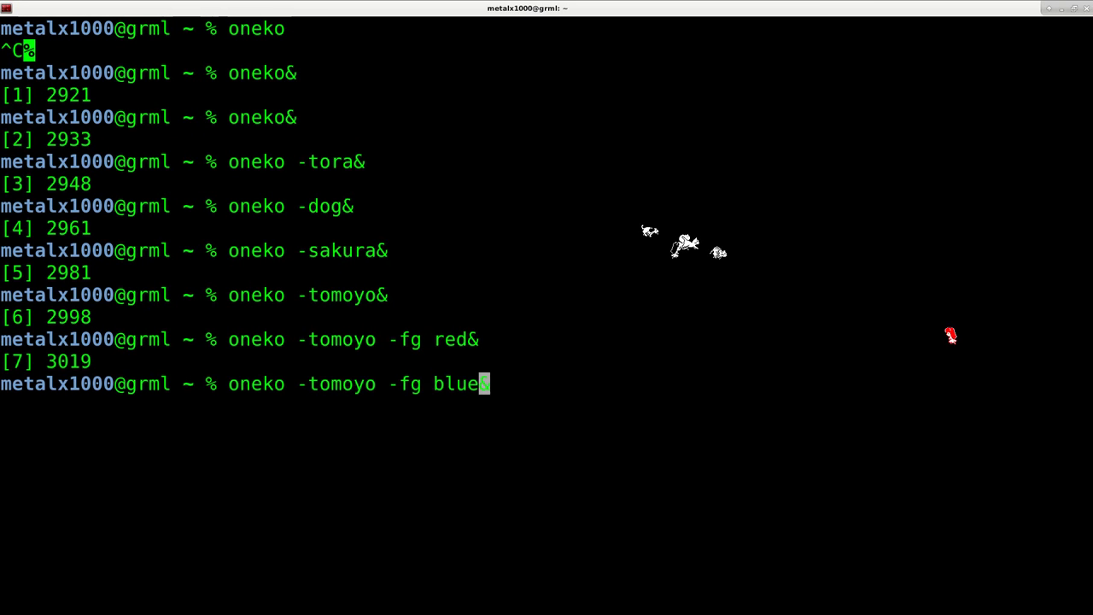
key("Return")
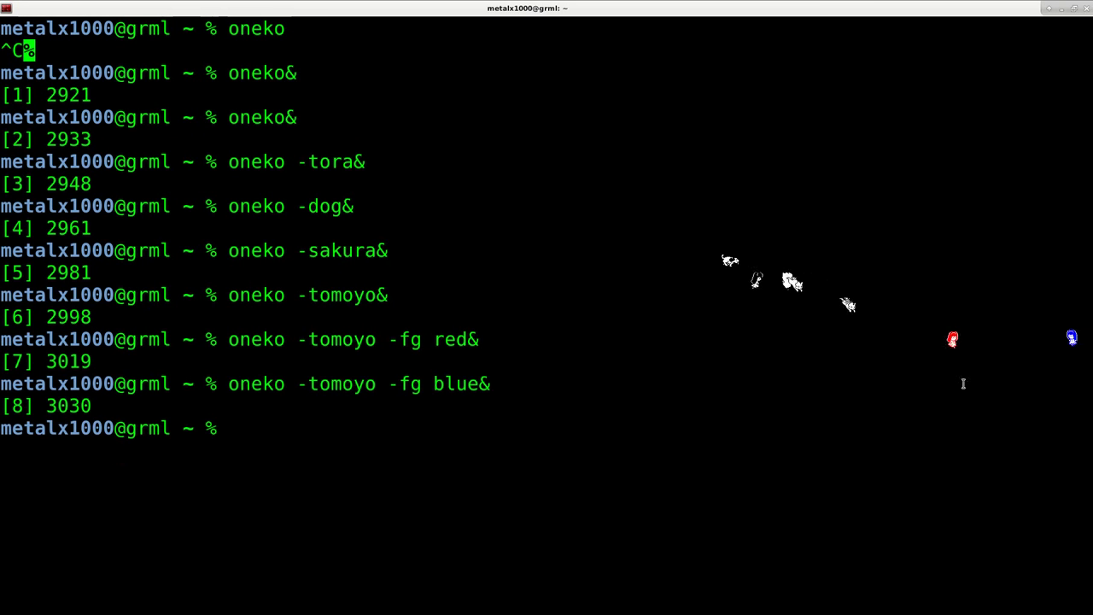
Step: Launch tomoyo sprites with -bg blue and -bg green in the background
key("Up")
key("Left")
key("Left")
key("Left")
key("Left")
key("Left")
key("Left")
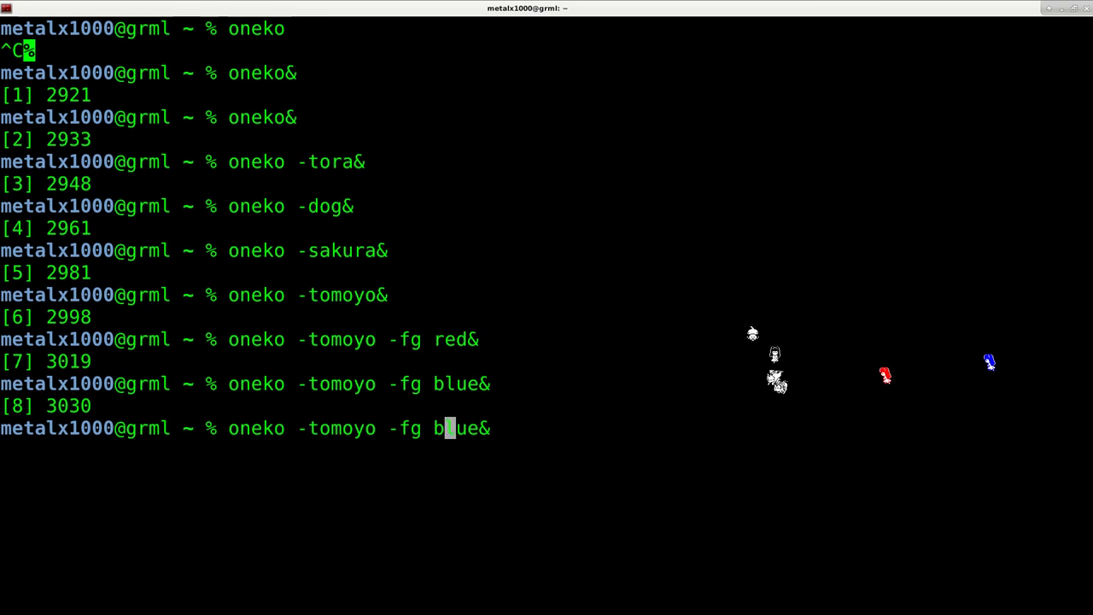
key("BackSpace")
key("BackSpace")
type("bg")
key("Return")
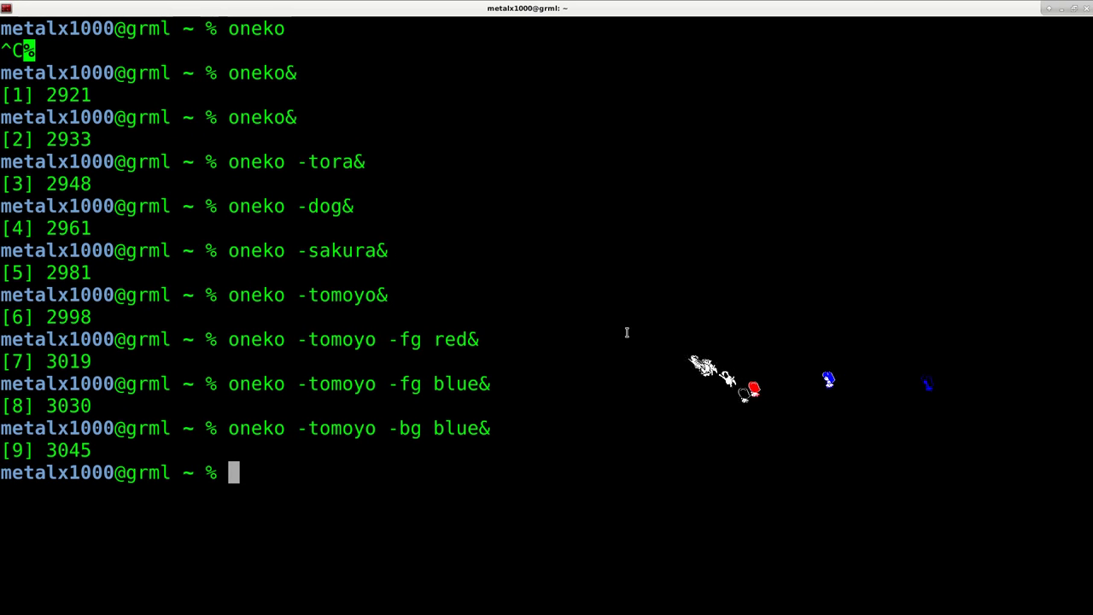
key("Up")
key("Left")
key("Right")
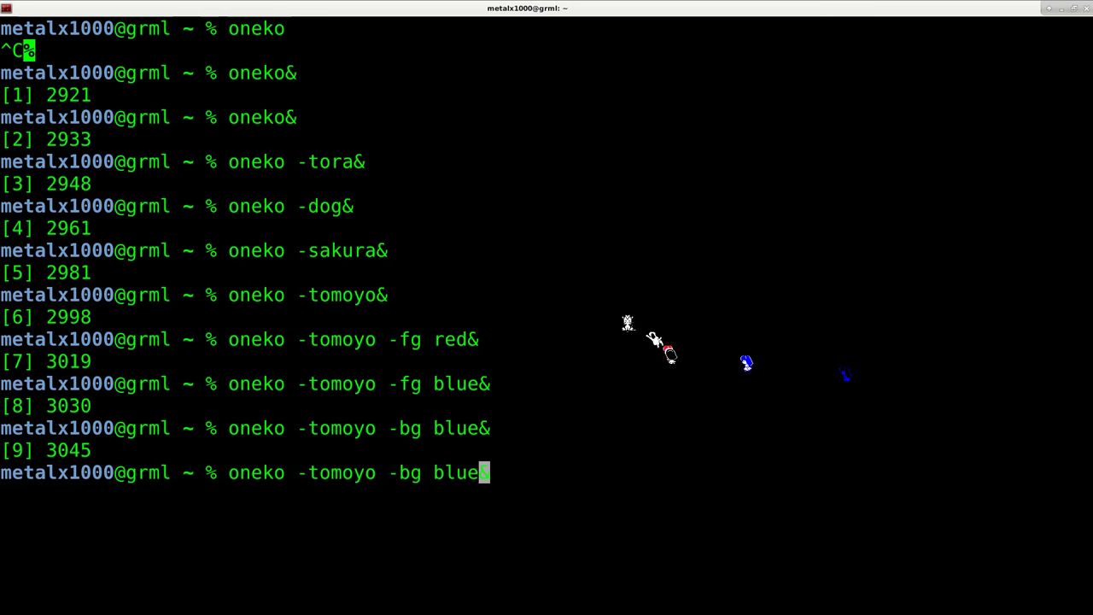
key("BackSpace")
key("BackSpace")
key("BackSpace")
key("BackSpace")
type("gree")
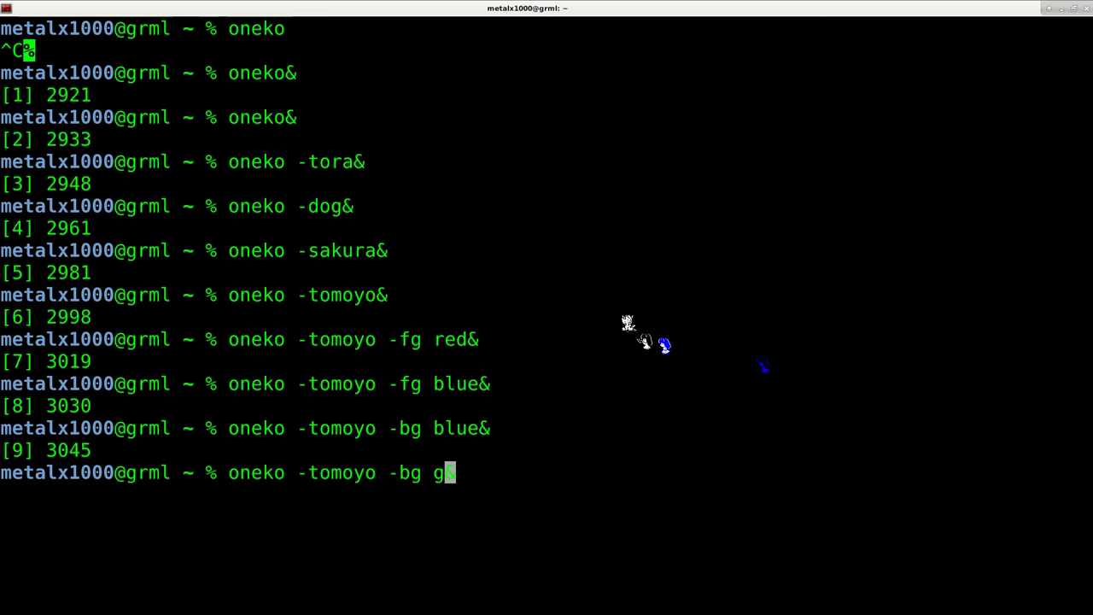
type("n")
key("Return")
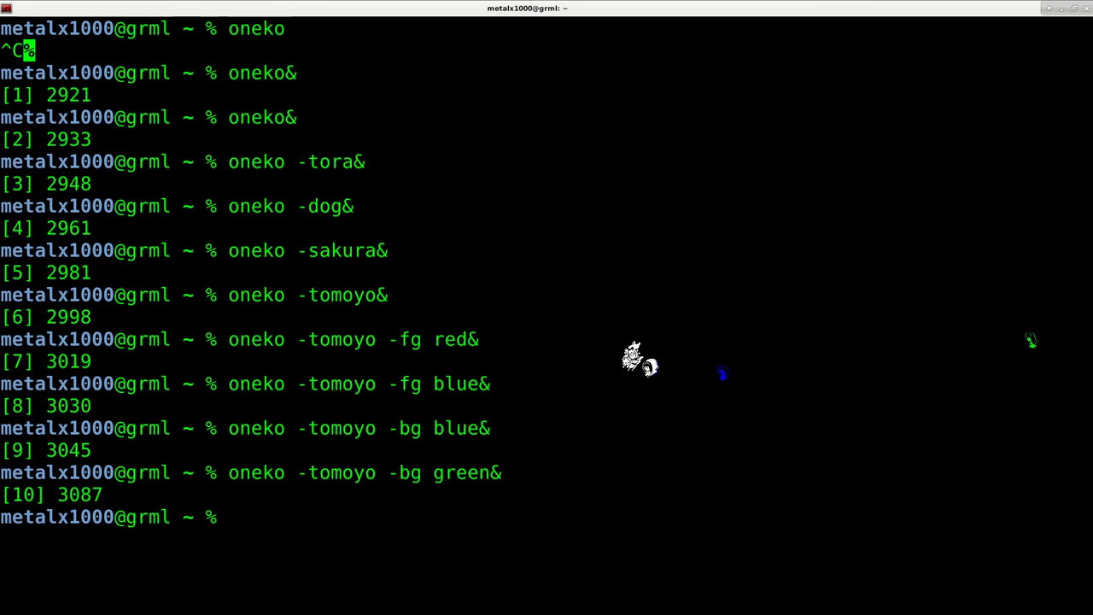
Step: Launch a tomoyo sprite with -bg green -fg red in the background
key("Up")
key("Left")
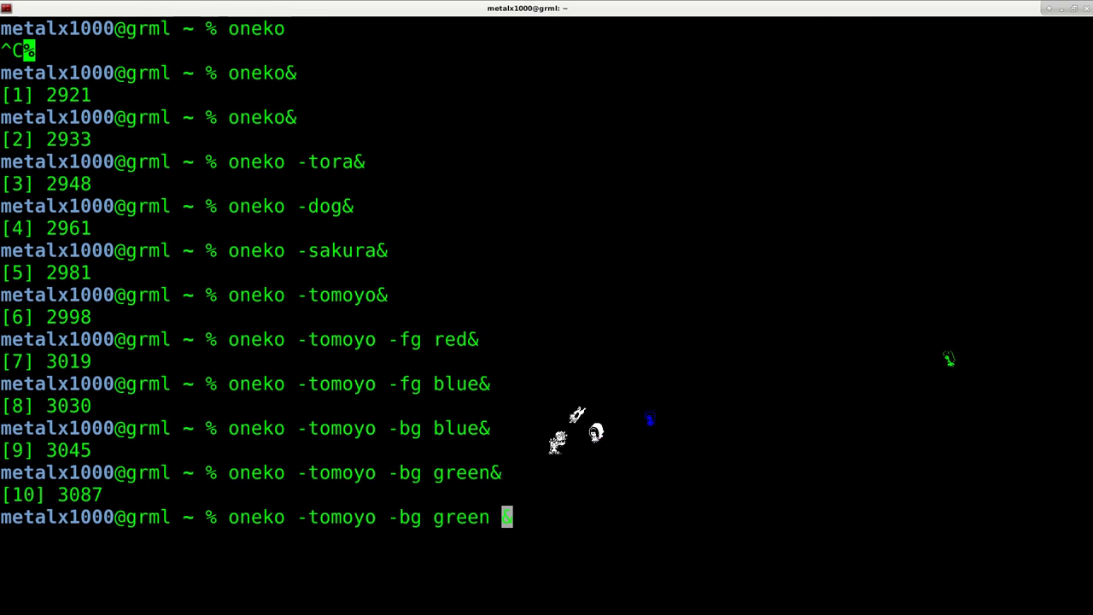
type("-fg")
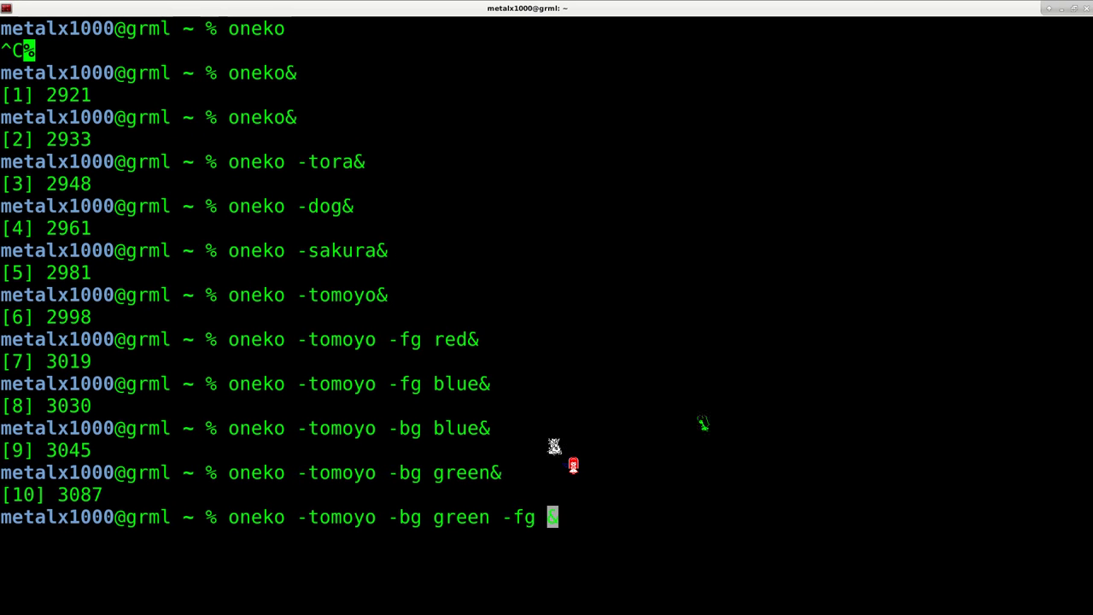
type("red")
key("Return")
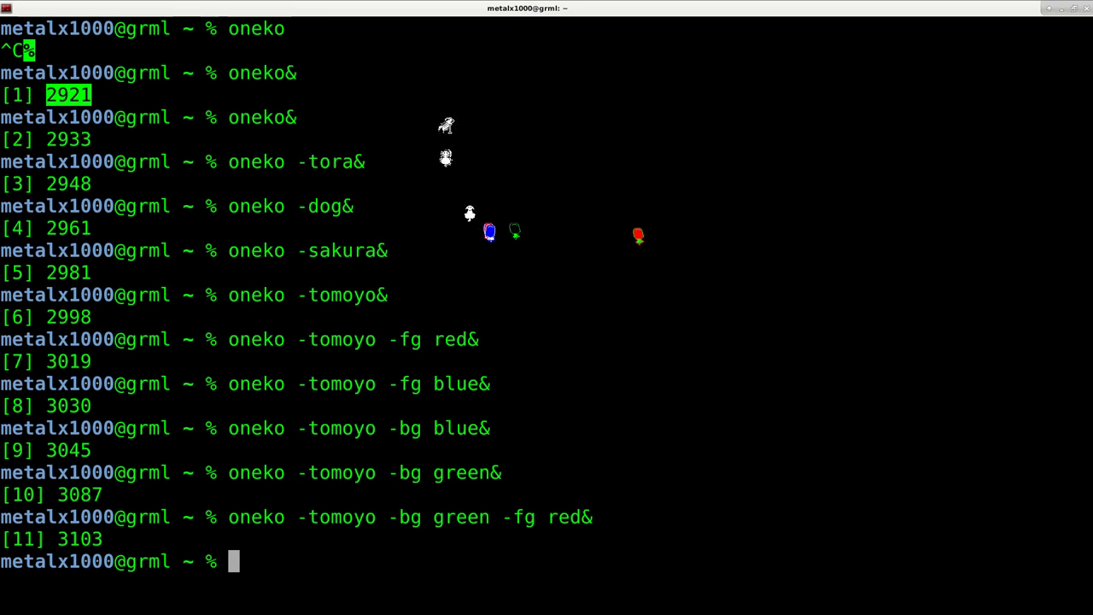
Step: Kill the first plain oneko cat with 'kill 2921'
type("kill")
middle_click(580, 226)
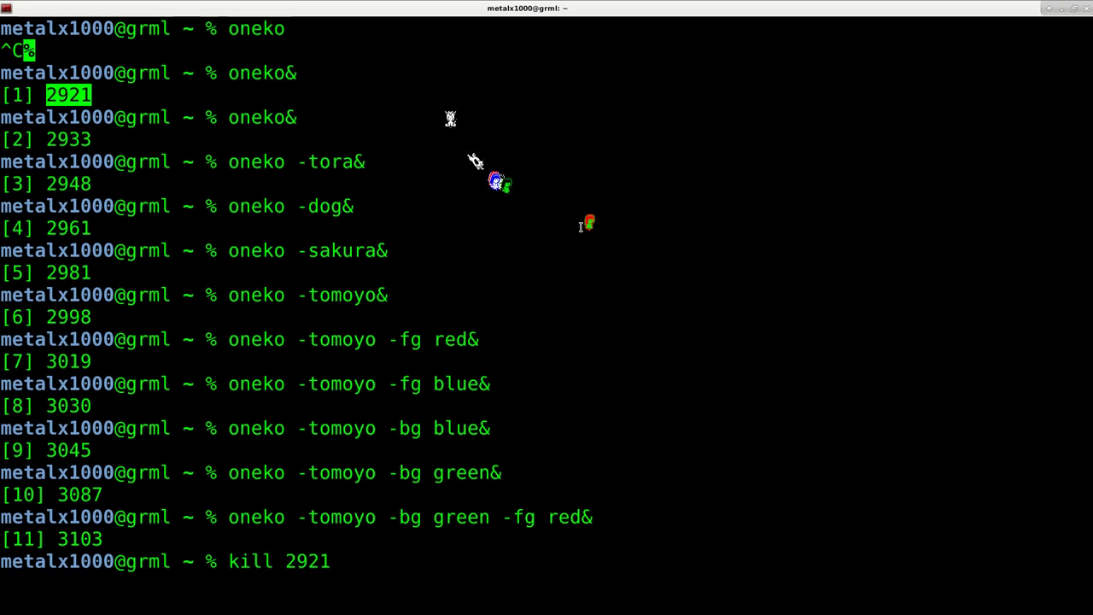
key("Return")
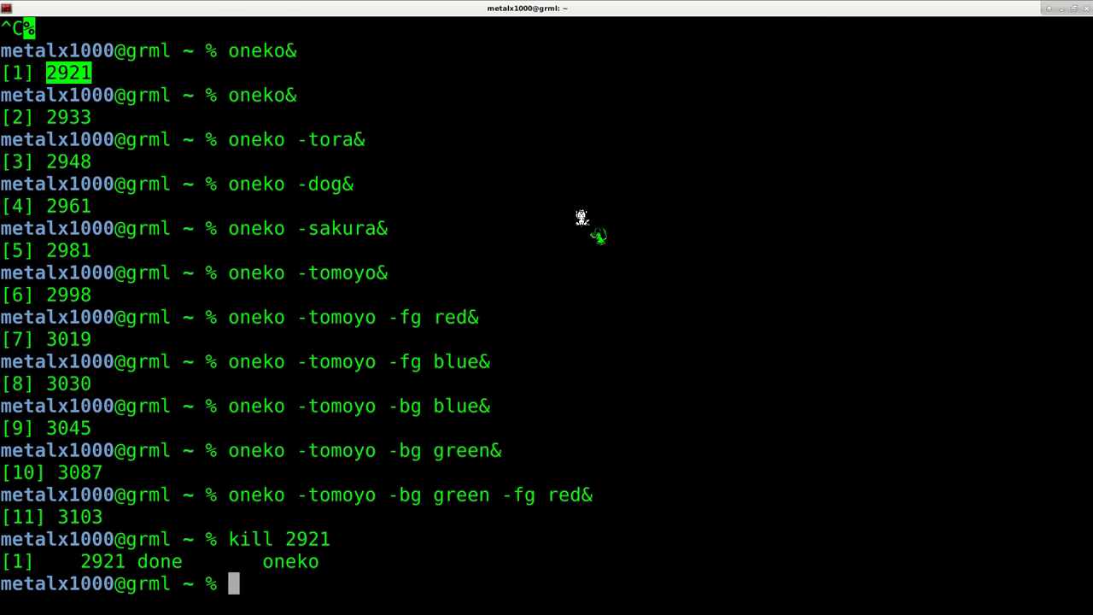
Step: Bring the red-on-green tomoyo job to the foreground, interrupt it, then run 'killall oneko'
left_click(654, 314)
type("fg")
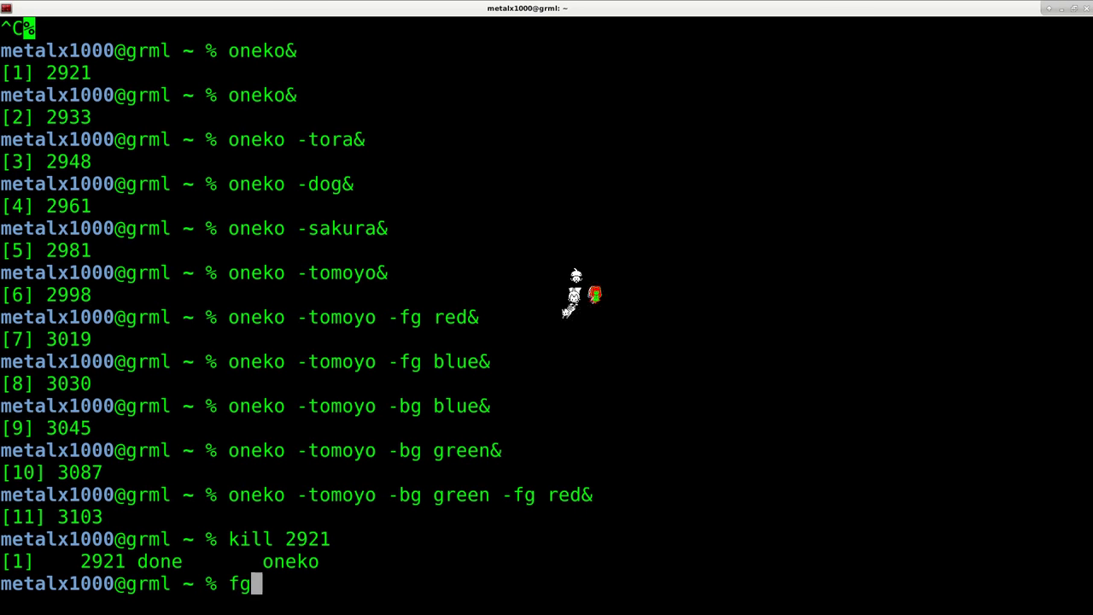
key("Return")
key("Return")
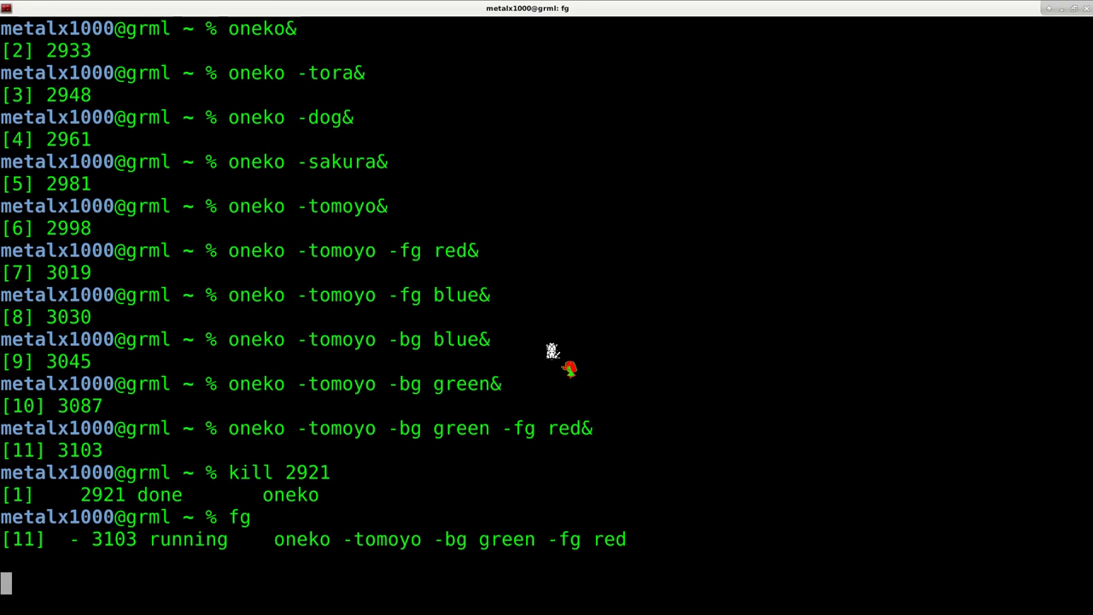
key("ctrl+c")
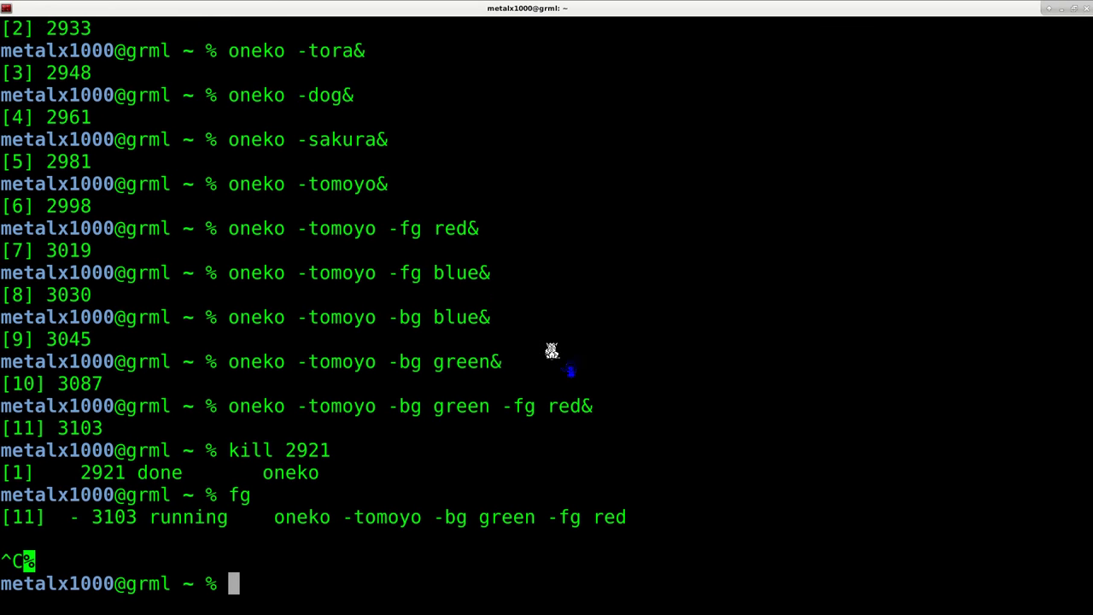
type("ki")
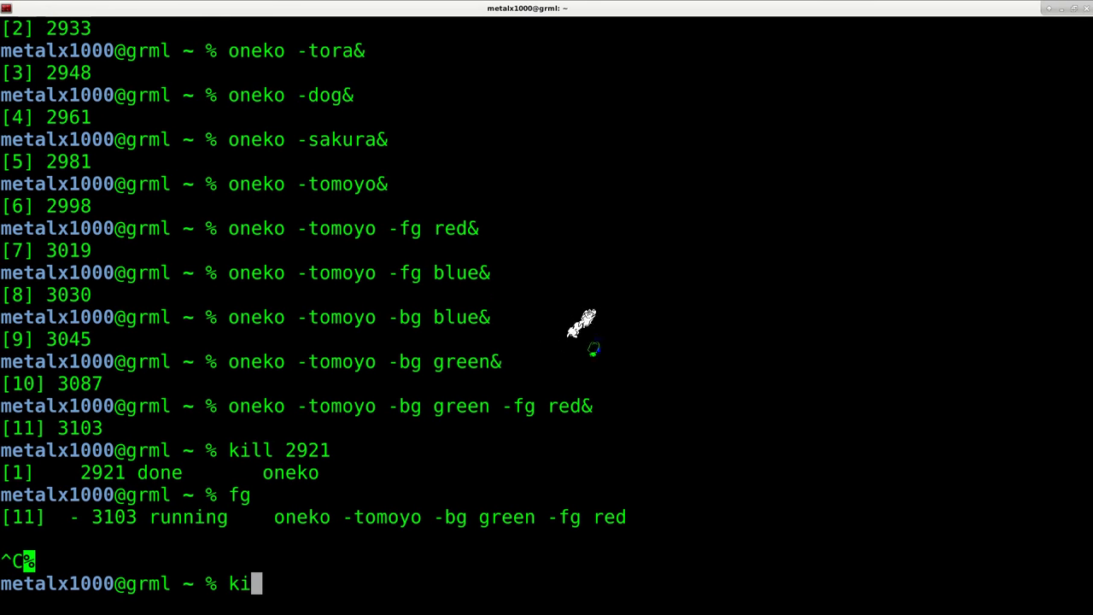
type("llall oneko")
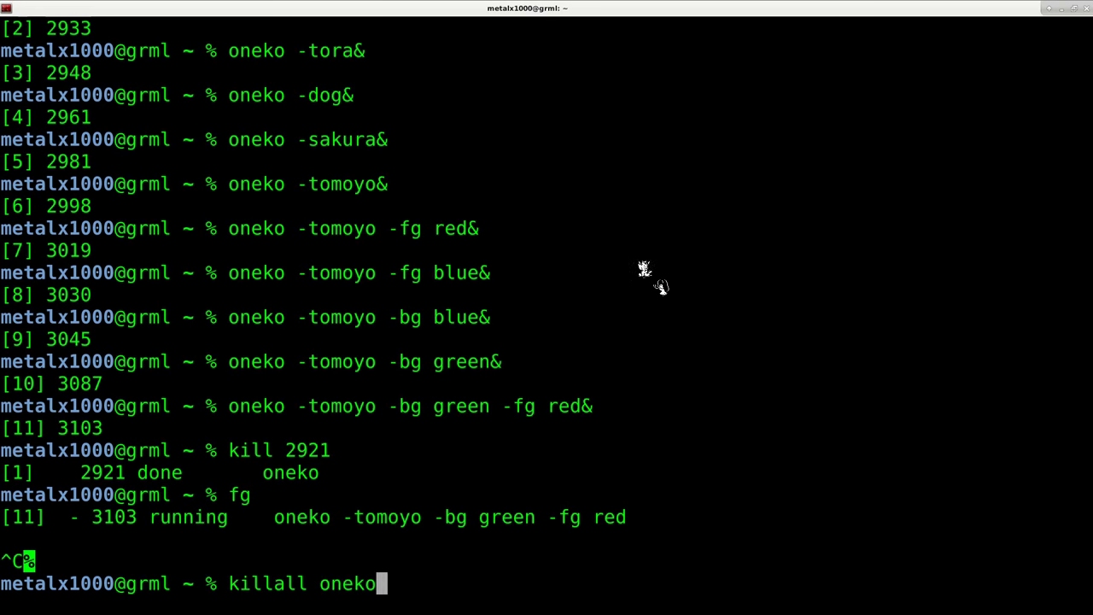
key("Return")
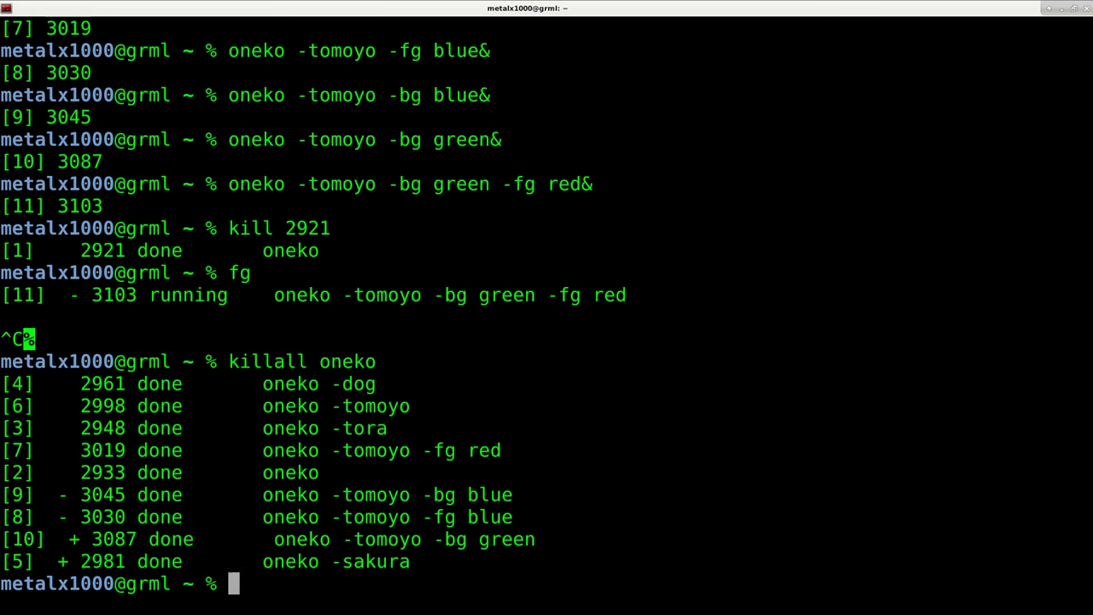